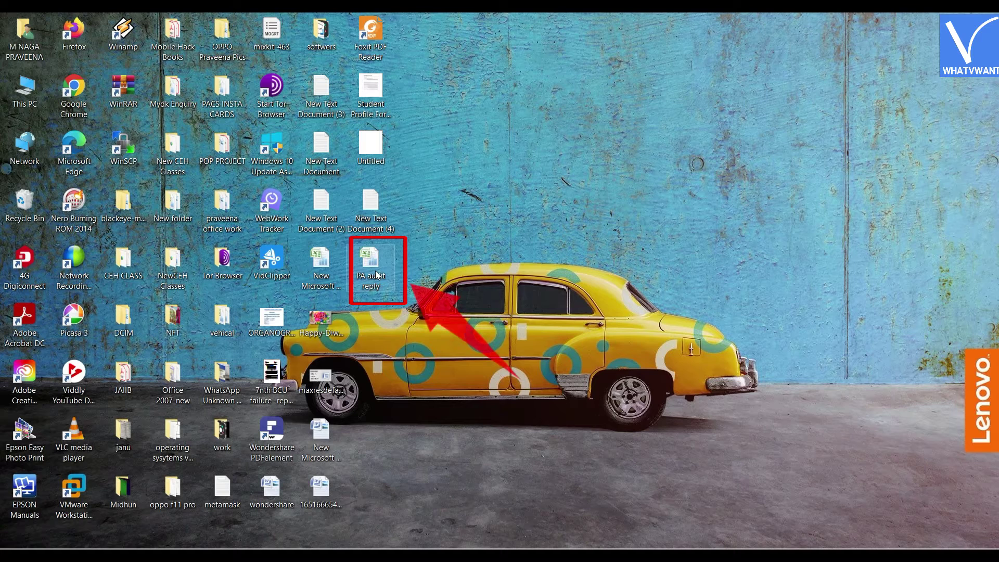
# Publish the PA audit reply workbook as the PDF 'PA audit reply.pdf'
pyautogui.doubleClick(371, 268)
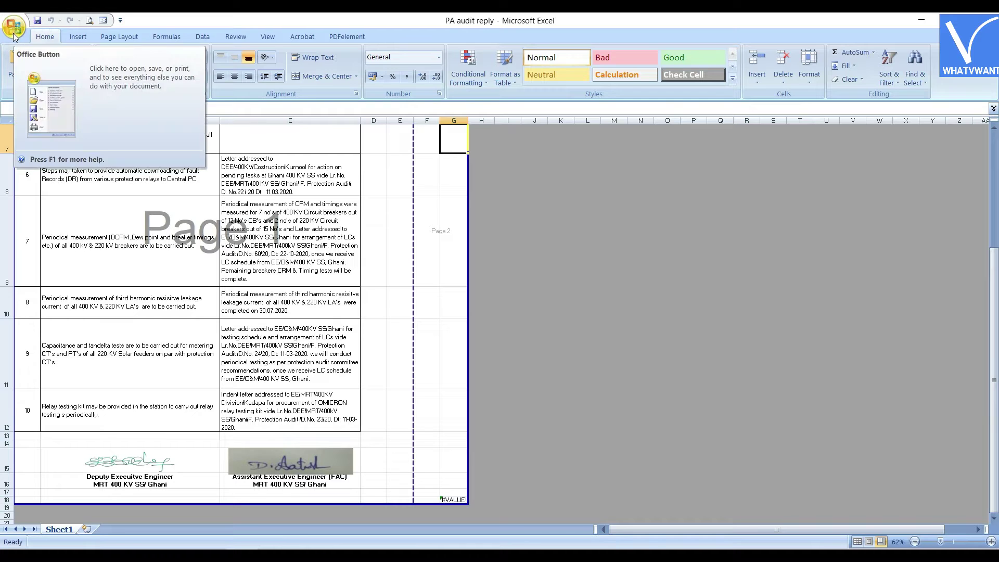
pyautogui.click(14, 32)
pyautogui.moveTo(66, 143)
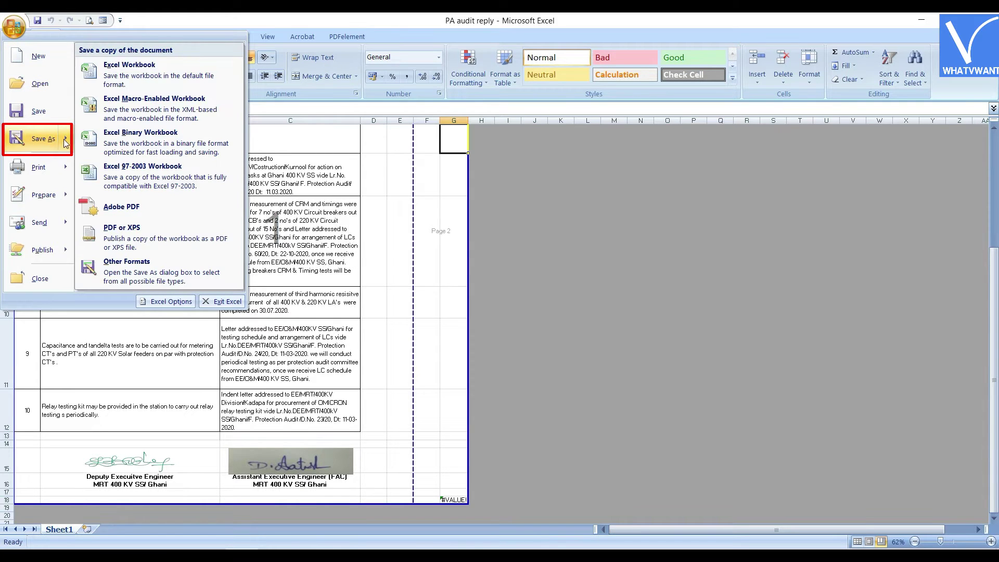
pyautogui.click(201, 233)
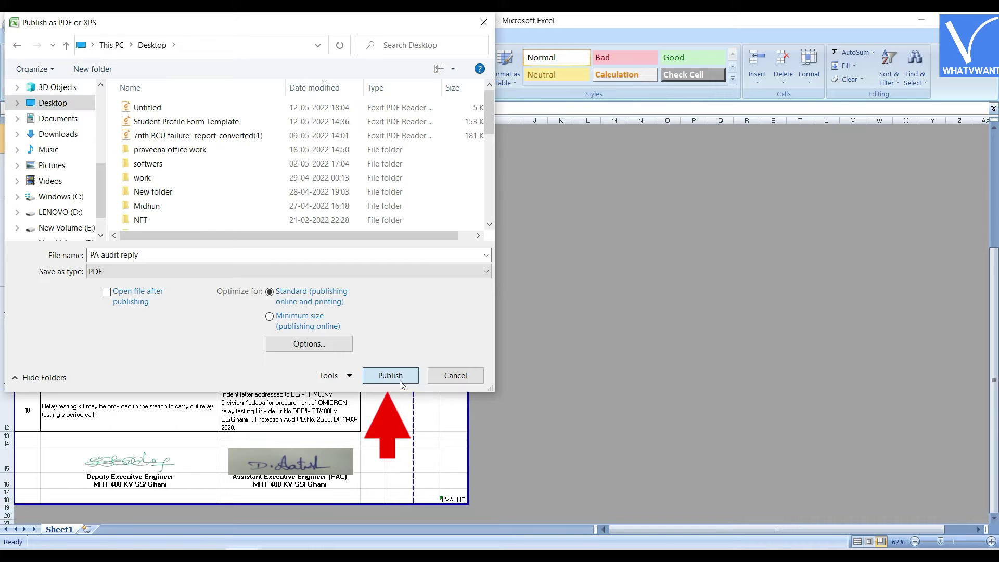
pyautogui.click(400, 380)
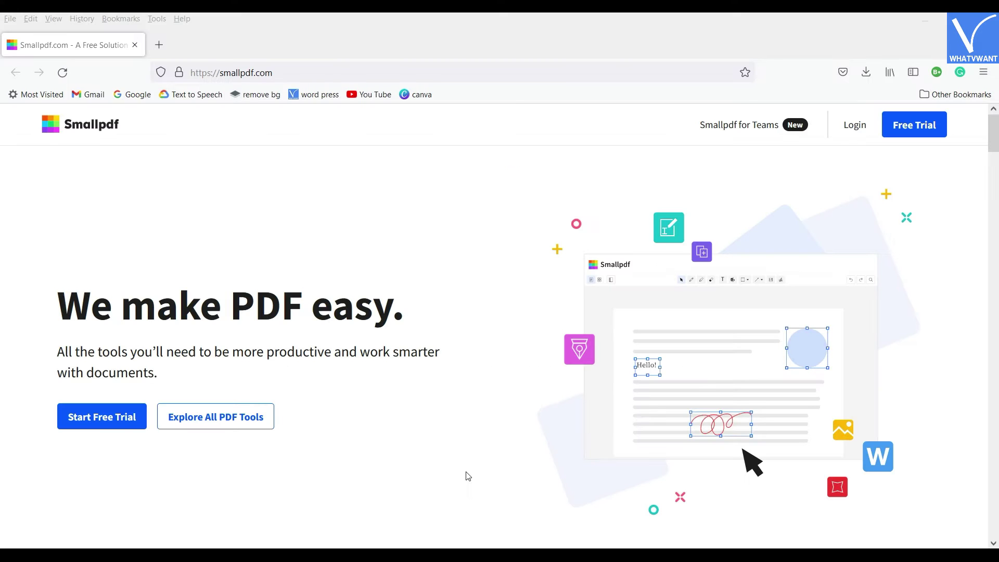
# Scroll down the Smallpdf homepage to browse its popular PDF tools
pyautogui.scroll(-6, 467, 476)
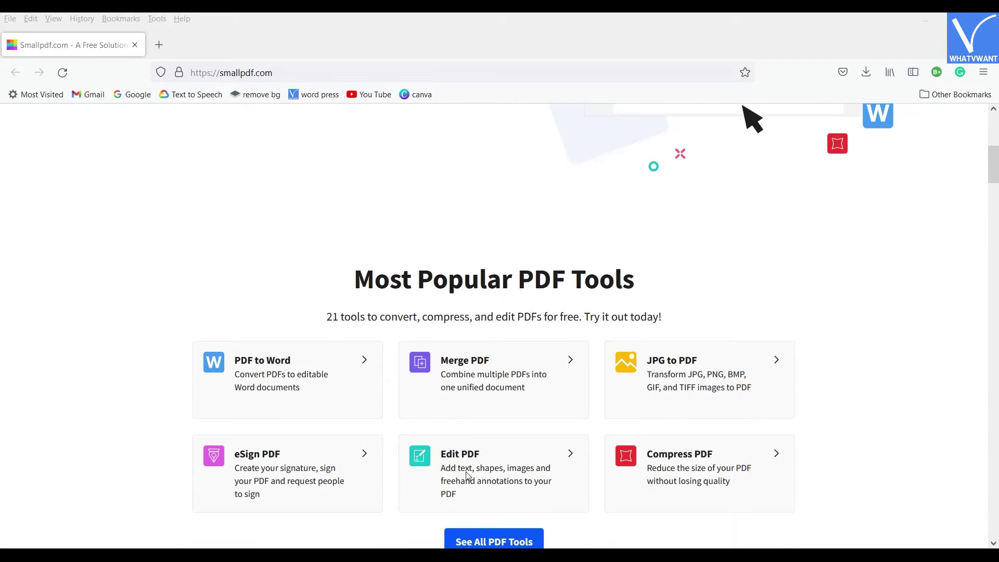
# Upload pdf and 'excel converted into pdf' from this computer into Smallpdf's Merge PDF tool
pyautogui.click(476, 364)
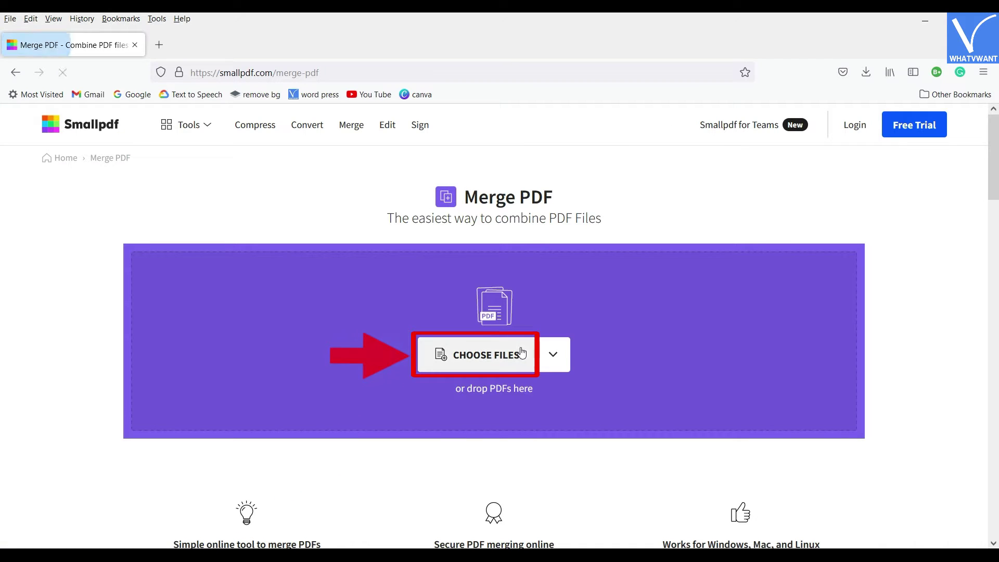
pyautogui.click(554, 356)
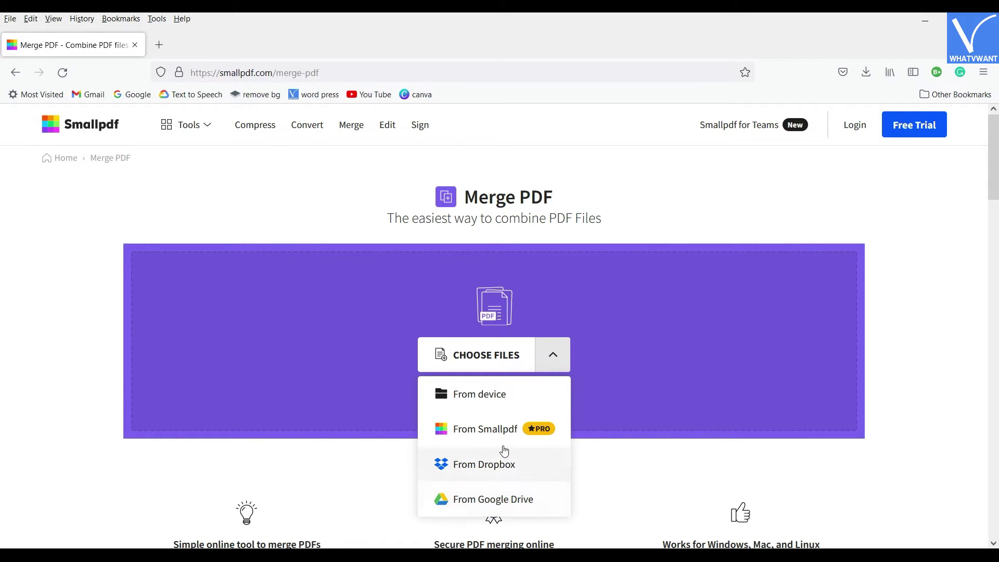
pyautogui.click(481, 398)
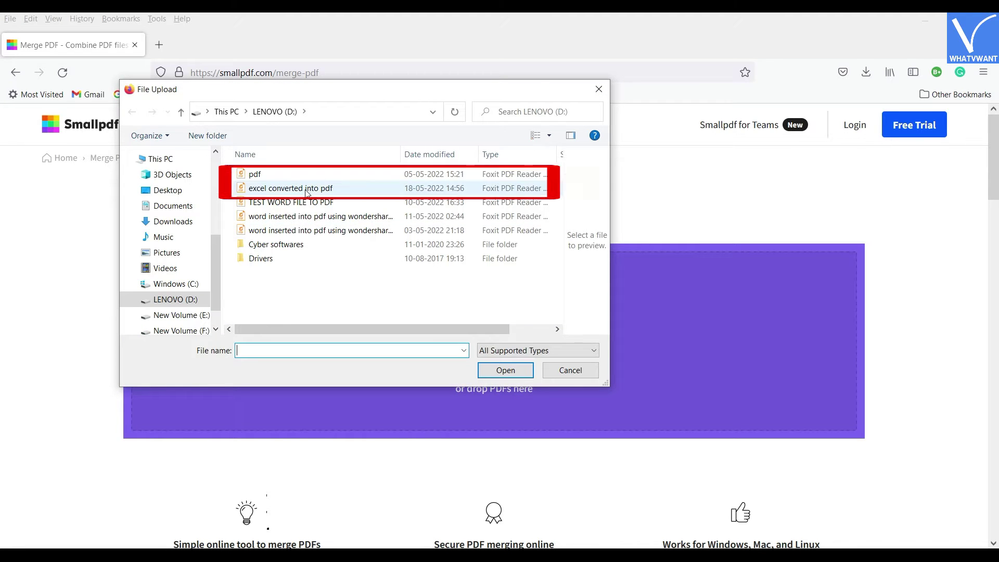
pyautogui.click(295, 178)
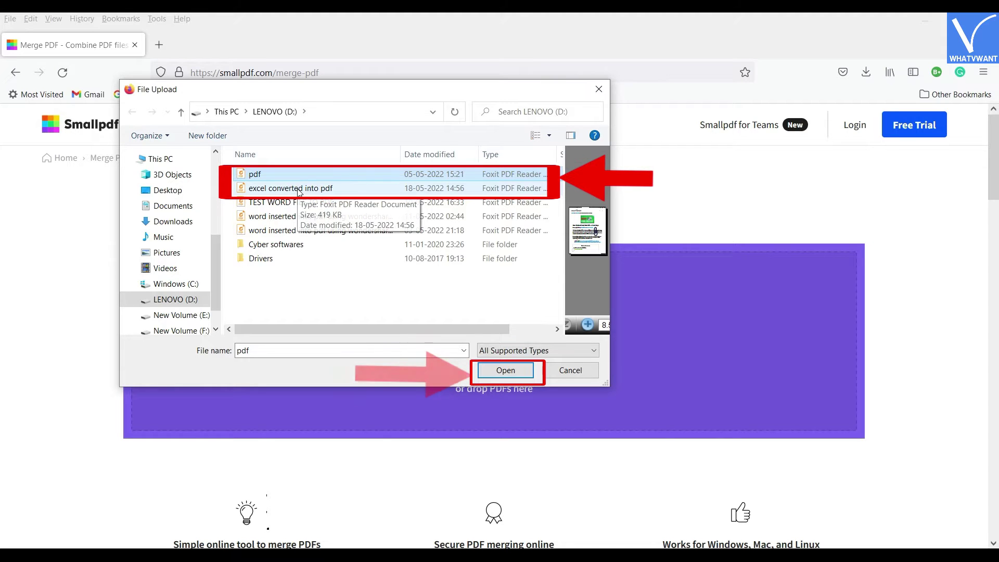
pyautogui.keyDown('ctrl'); pyautogui.click(299, 189); pyautogui.keyUp('ctrl')
pyautogui.click(506, 370)
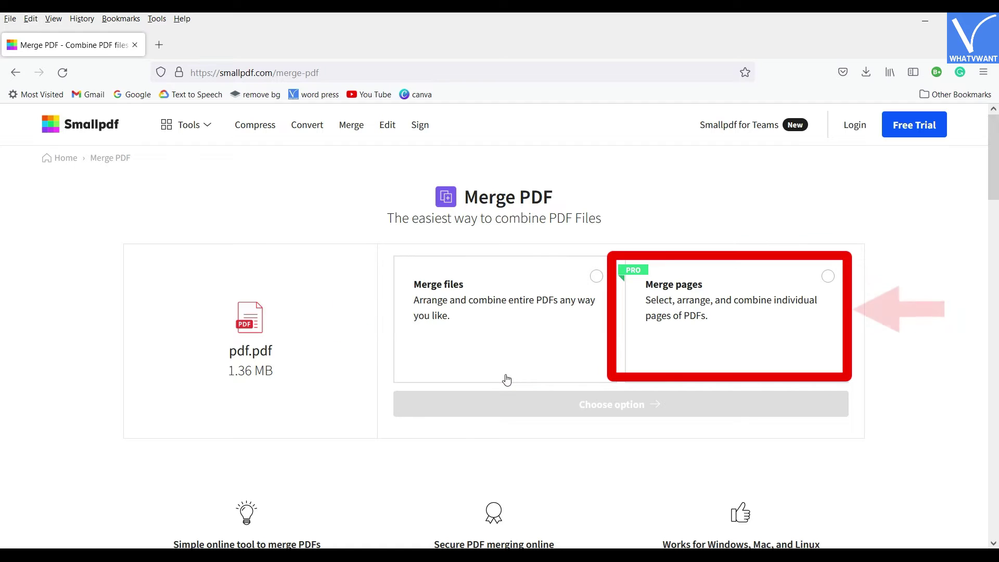
# Merge the two uploaded PDFs as whole files into pdf-merged.pdf
pyautogui.click(596, 276)
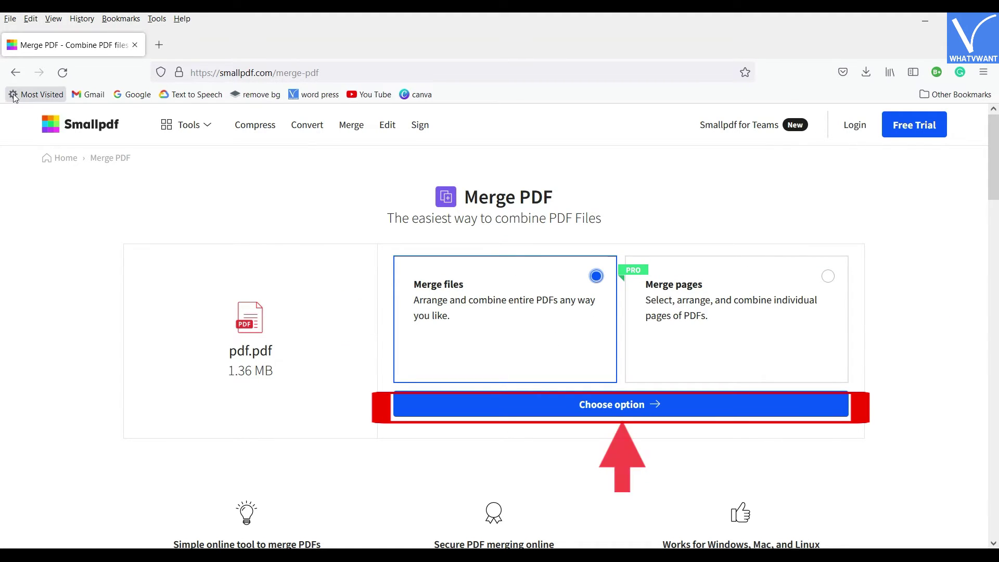
pyautogui.click(620, 413)
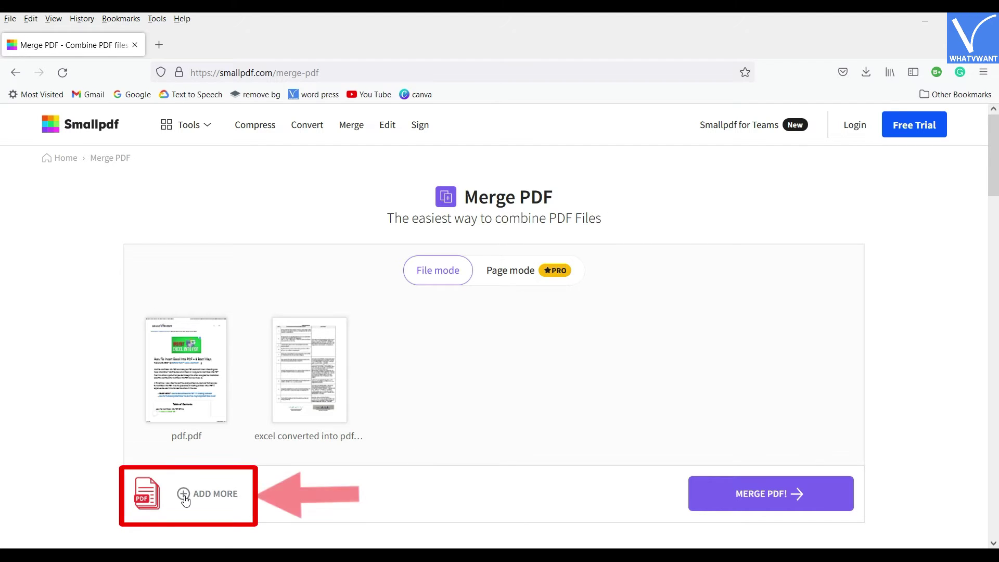
pyautogui.click(779, 507)
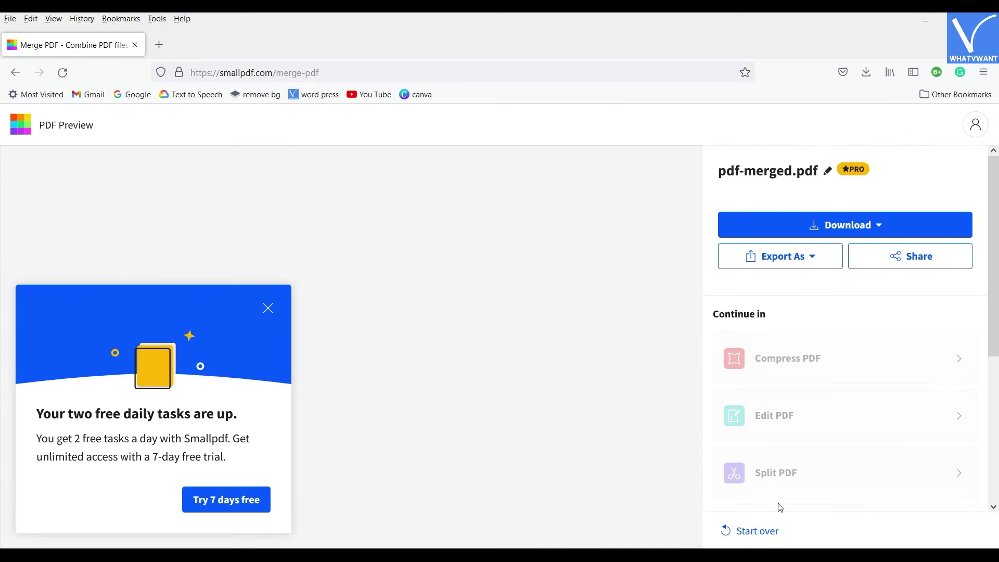
# Dismiss the free-tasks notice and save the merged 3-page PDF to this computer
pyautogui.click(268, 309)
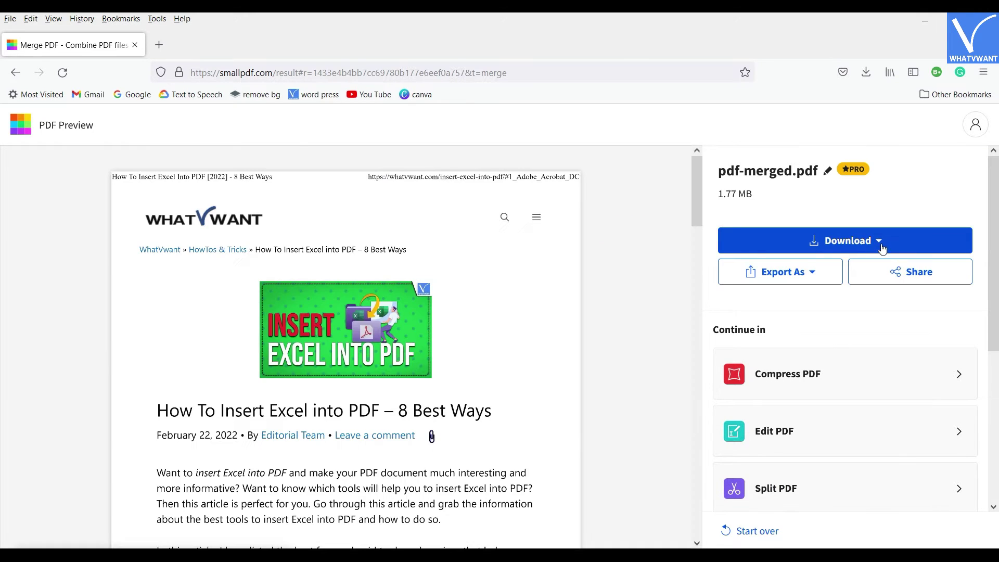
pyautogui.click(882, 250)
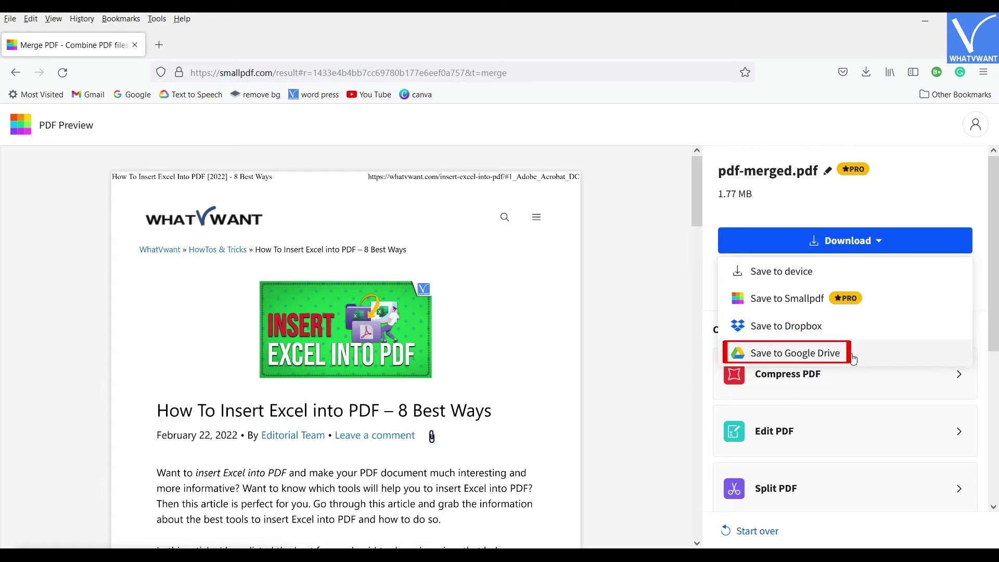
pyautogui.click(820, 277)
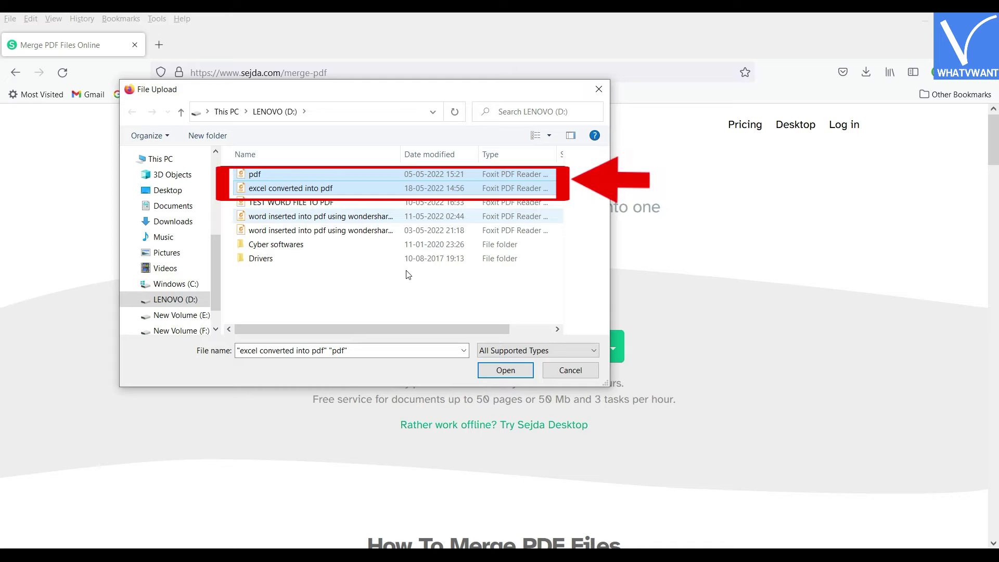
# Upload both PDFs to Sejda, merge them and download pdf_merged.pdf
pyautogui.click(500, 373)
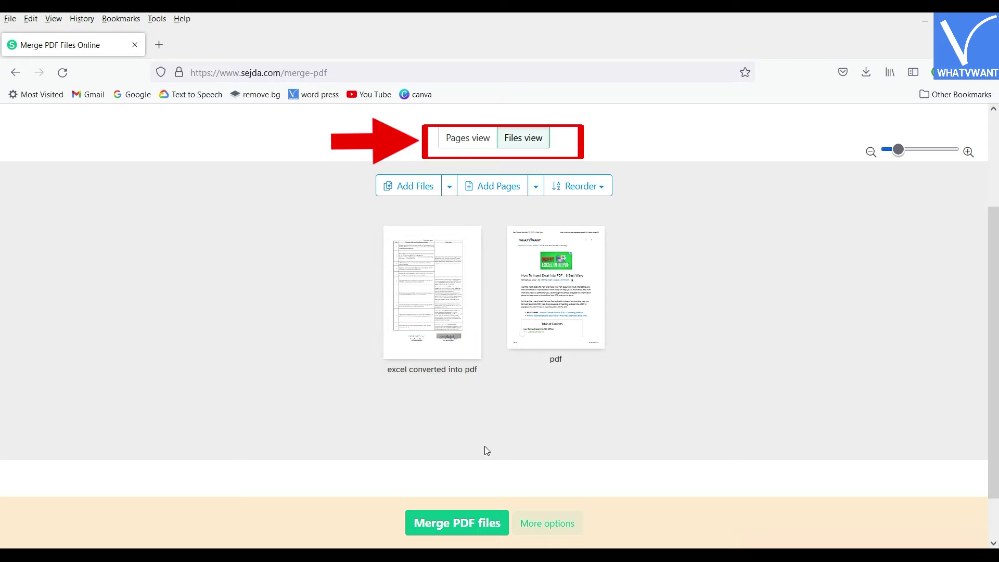
pyautogui.click(460, 522)
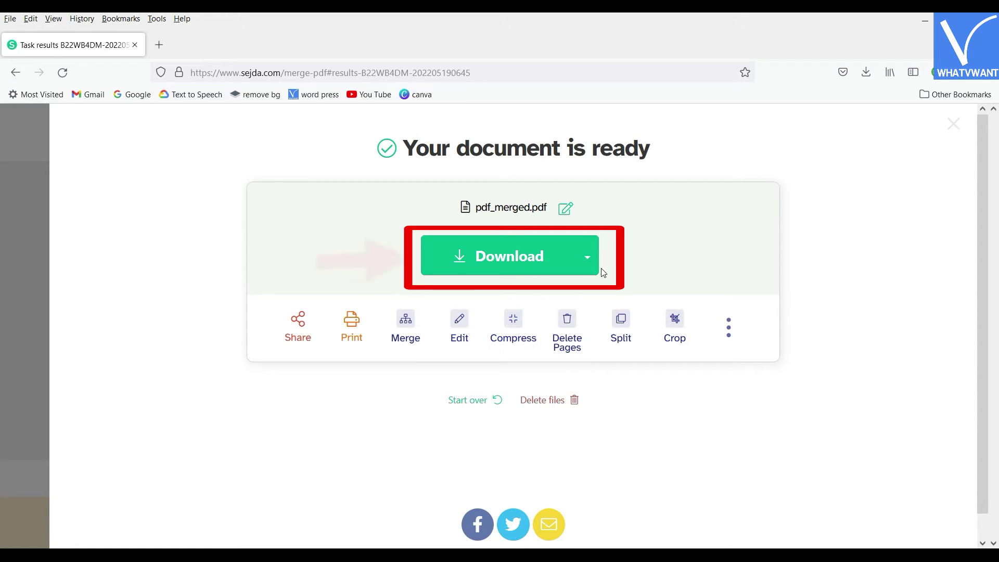
pyautogui.click(513, 267)
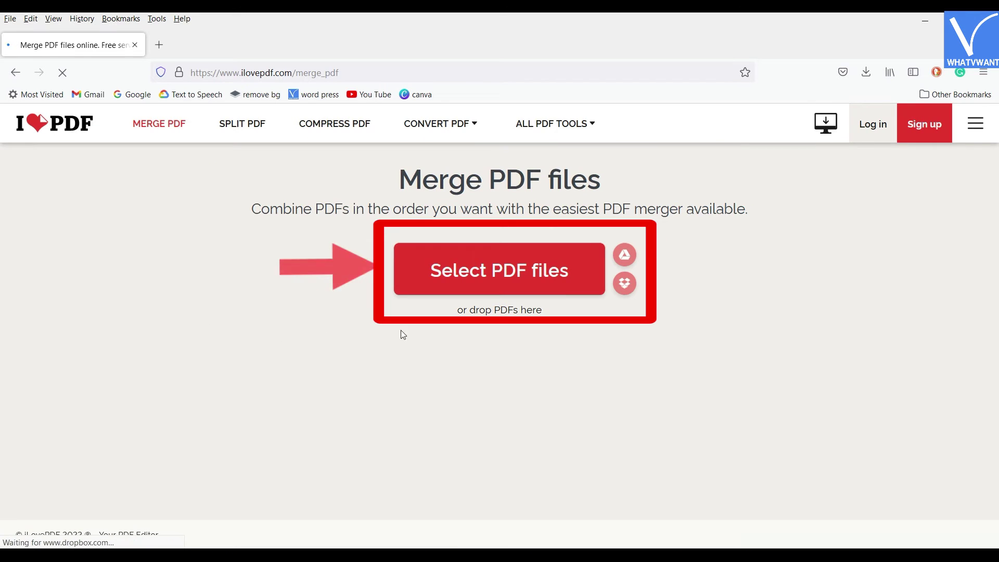
# Upload pdf and 'excel converted into pdf' to iLovePDF, then download the 3-page pdf_merged.pdf
pyautogui.click(516, 283)
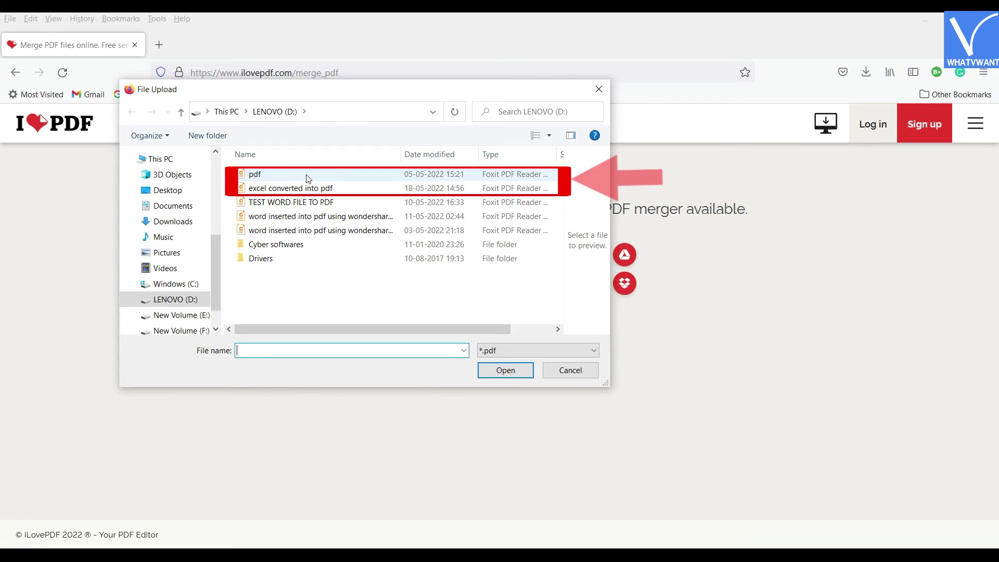
pyautogui.click(308, 175)
pyautogui.keyDown('ctrl'); pyautogui.click(312, 188); pyautogui.keyUp('ctrl')
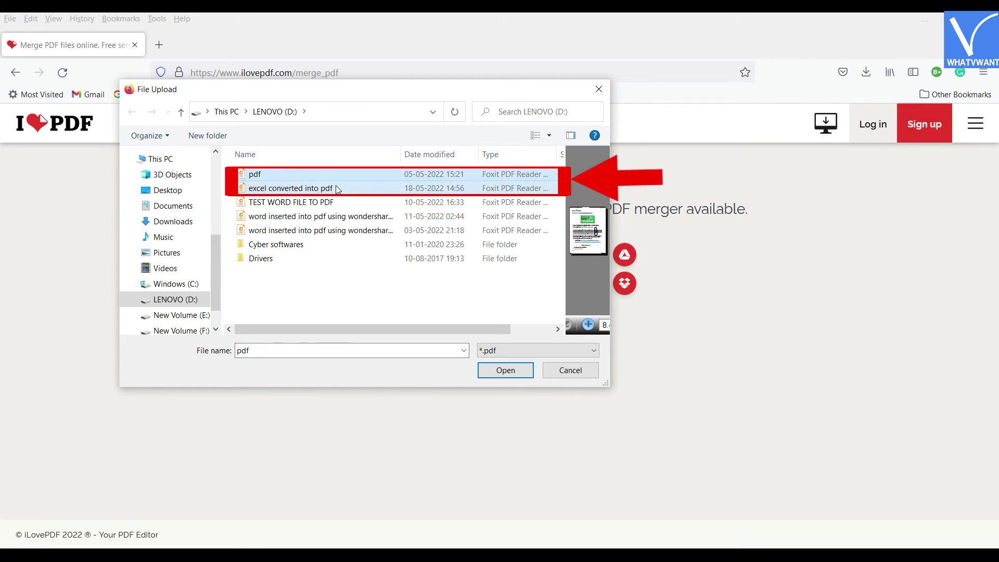
pyautogui.click(514, 380)
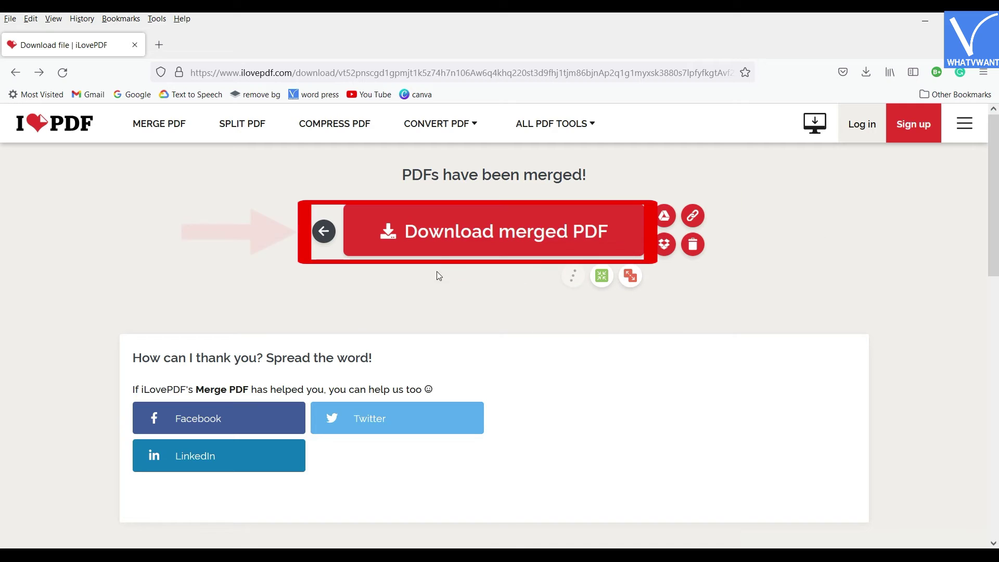
pyautogui.click(461, 247)
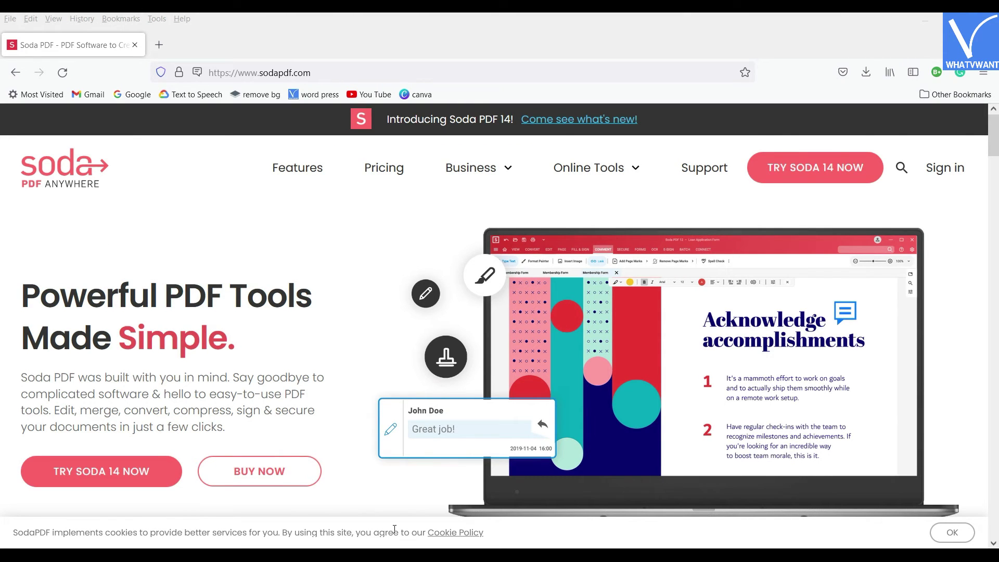
# Show the list of Soda PDF's online tools from its homepage
pyautogui.click(639, 174)
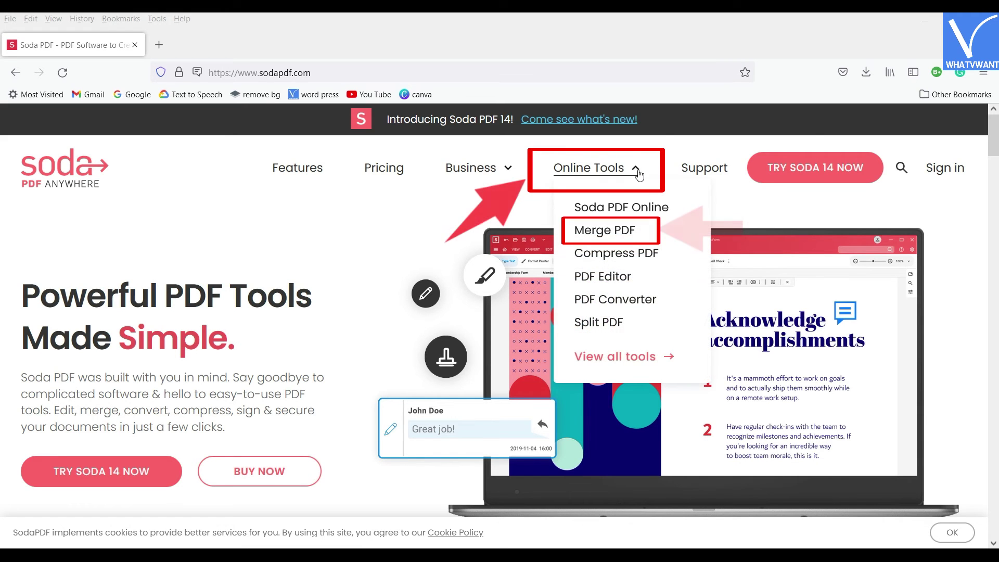
# Upload pdf and 'excel converted into pdf' from LENOVO (D:) into Soda PDF's Merge PDF tool
pyautogui.click(620, 236)
pyautogui.click(581, 409)
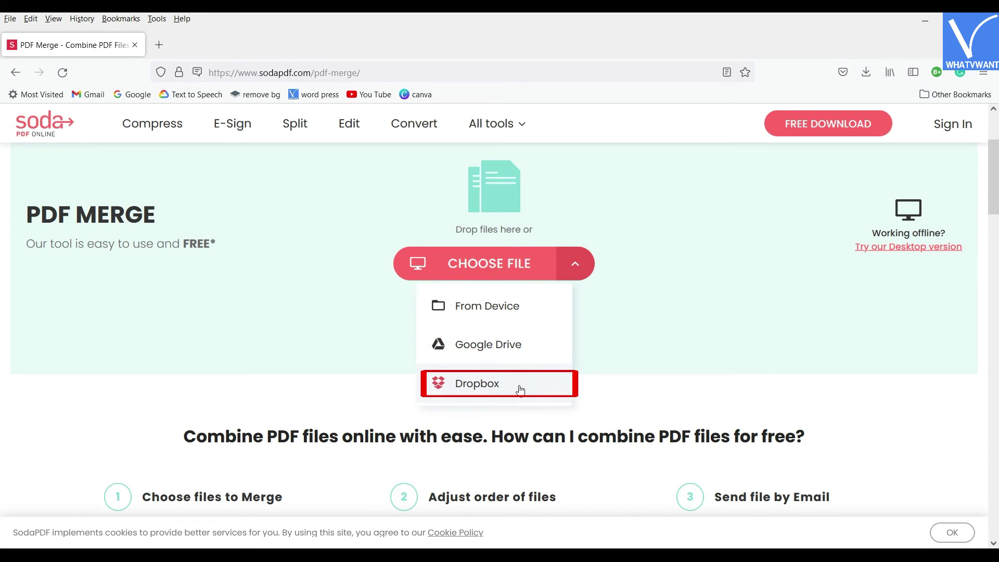
pyautogui.click(500, 312)
pyautogui.click(175, 299)
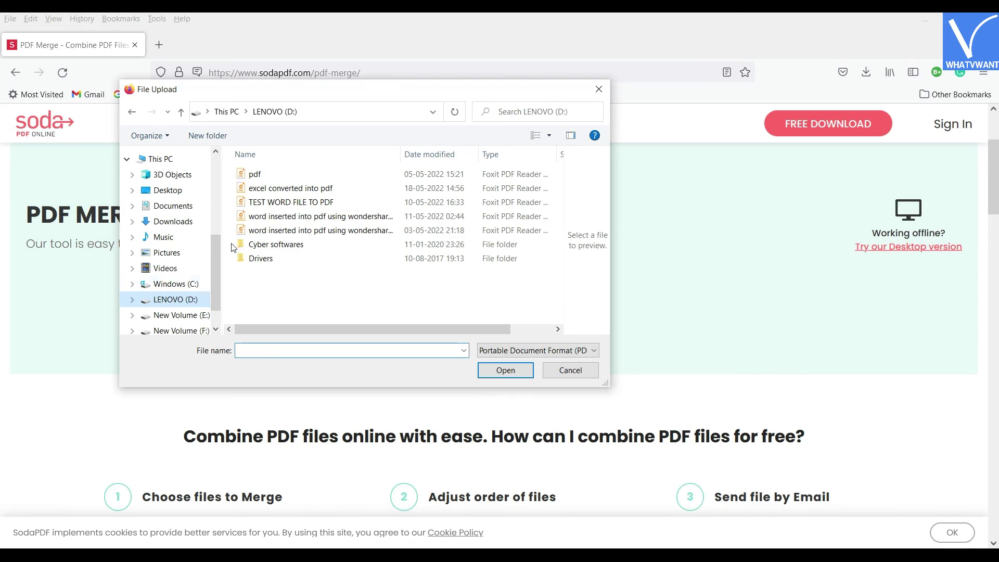
pyautogui.click(281, 177)
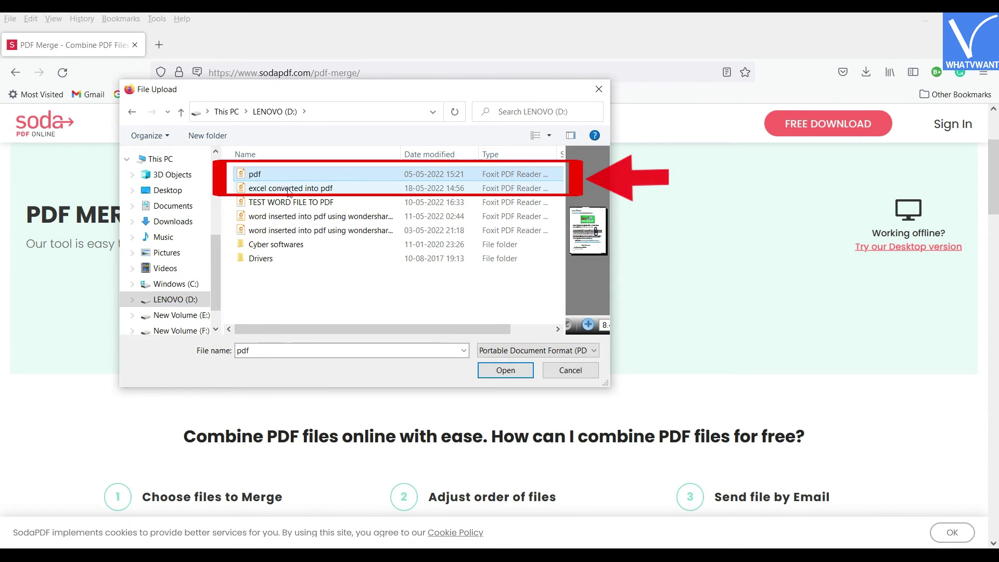
pyautogui.keyDown('ctrl'); pyautogui.click(292, 188); pyautogui.keyUp('ctrl')
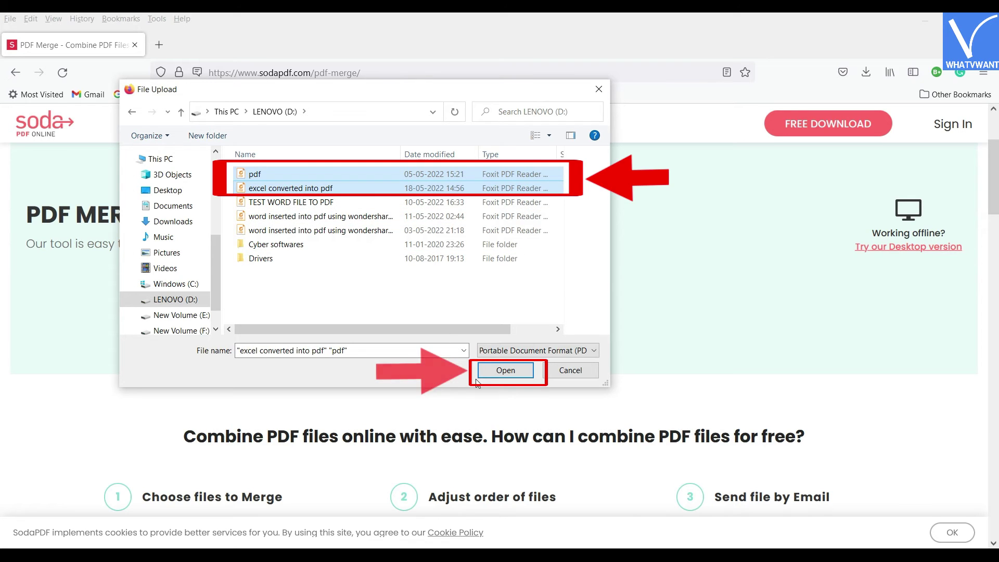
pyautogui.click(500, 375)
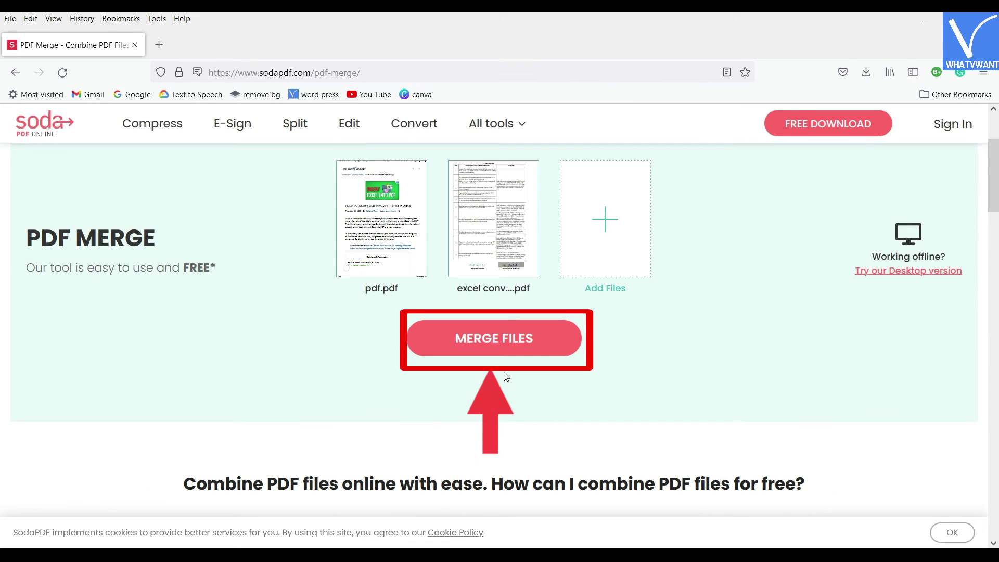
# Merge the files into SodaPDF-merged-Merging Result.pdf and preview it in a new tab
pyautogui.doubleClick(488, 352)
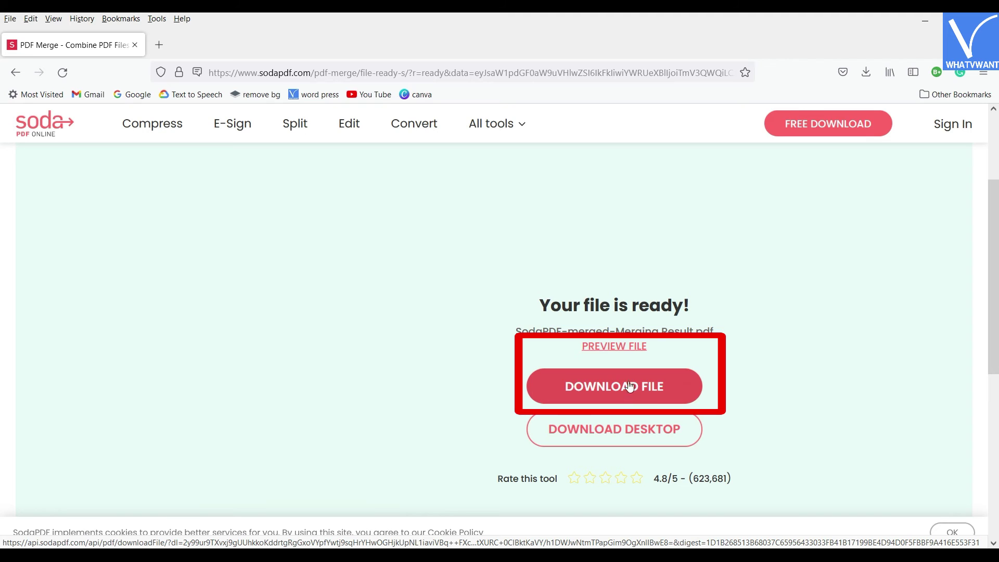
pyautogui.click(614, 347)
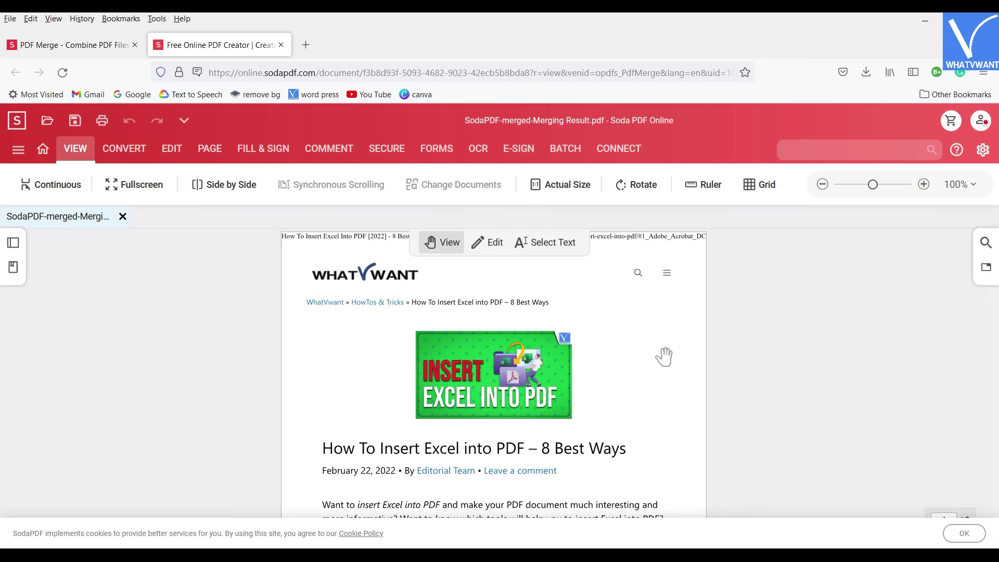
pyautogui.scroll(-1, 663, 357)
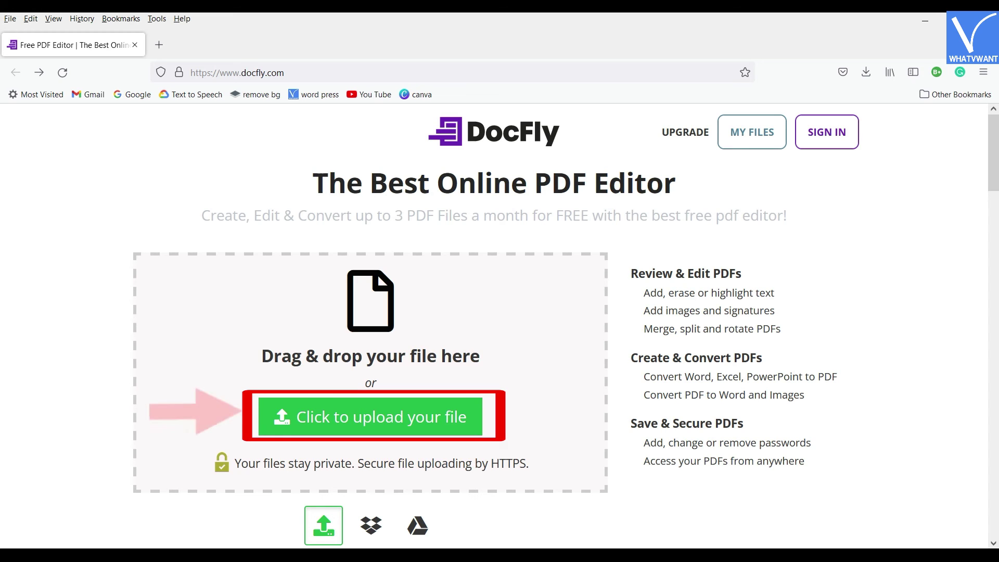
# On the DocFly home page, start a file upload to bring up the file picker
pyautogui.click(399, 434)
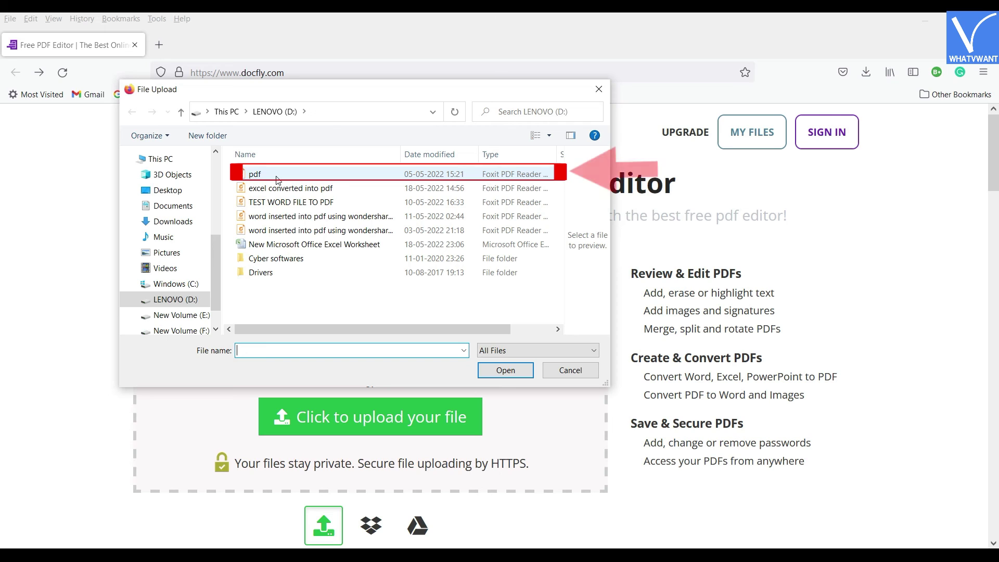
# Upload pdf.pdf, then excel converted into pdf.pdf from the computer to the DocFly dashboard
pyautogui.click(276, 177)
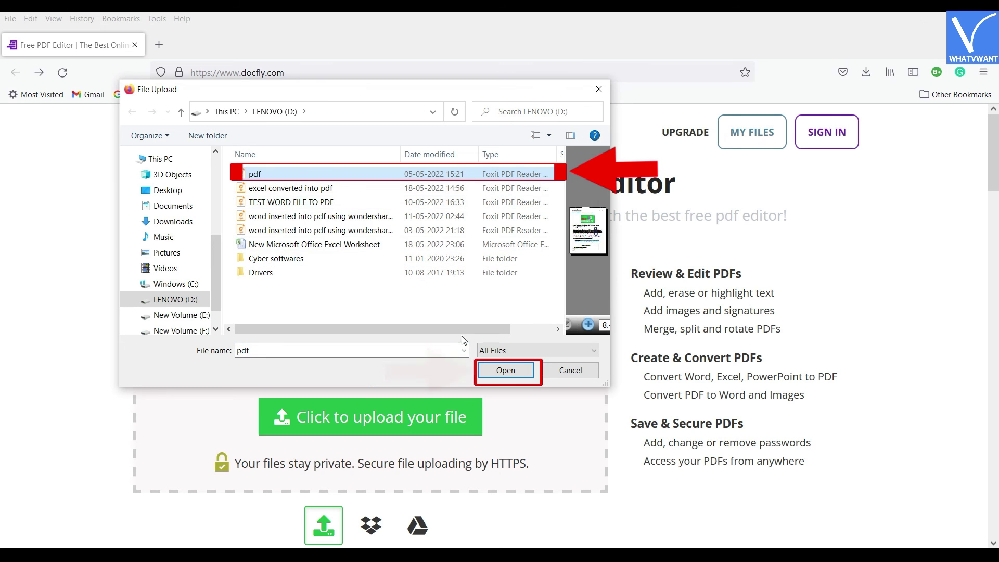
pyautogui.click(505, 371)
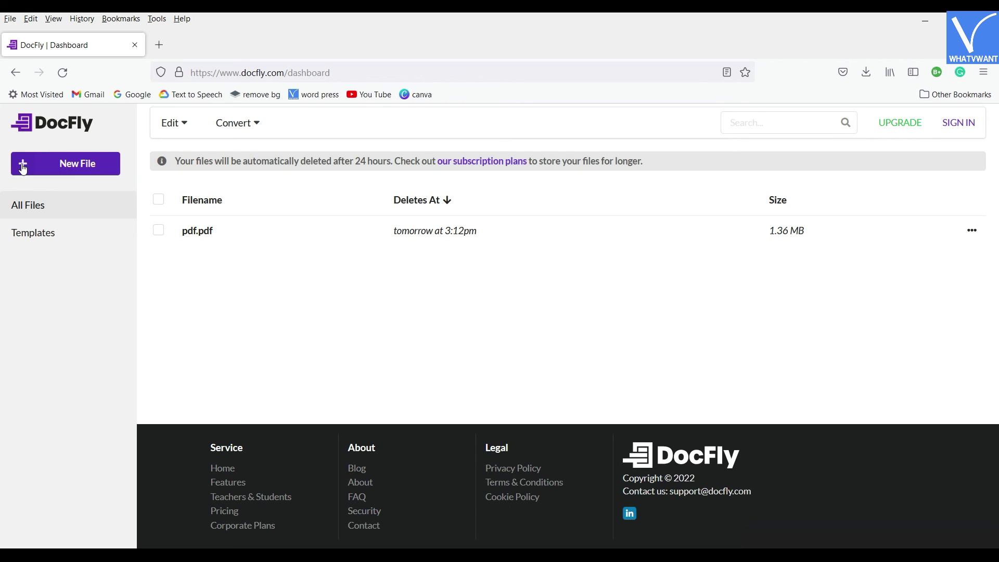
pyautogui.click(23, 168)
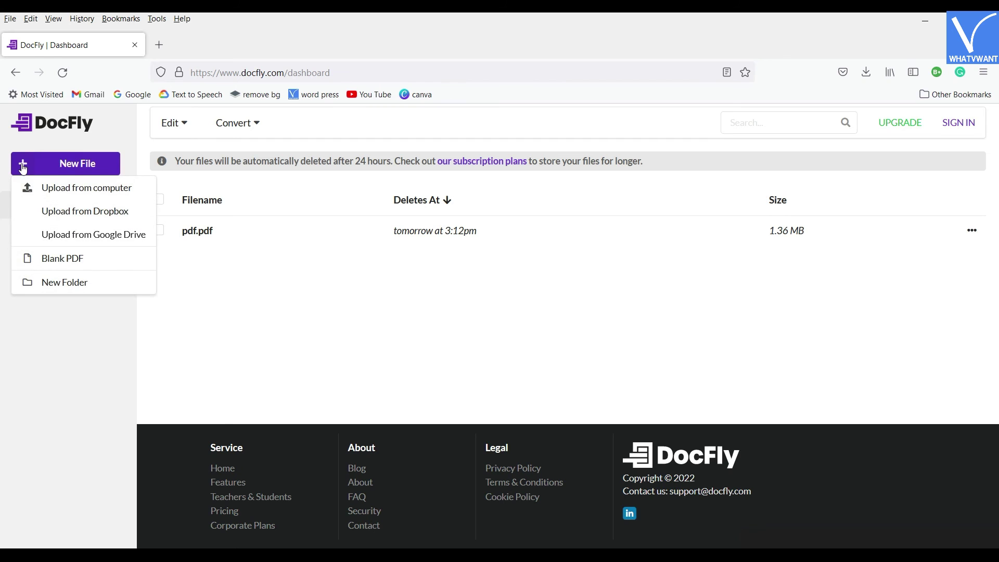
pyautogui.click(100, 192)
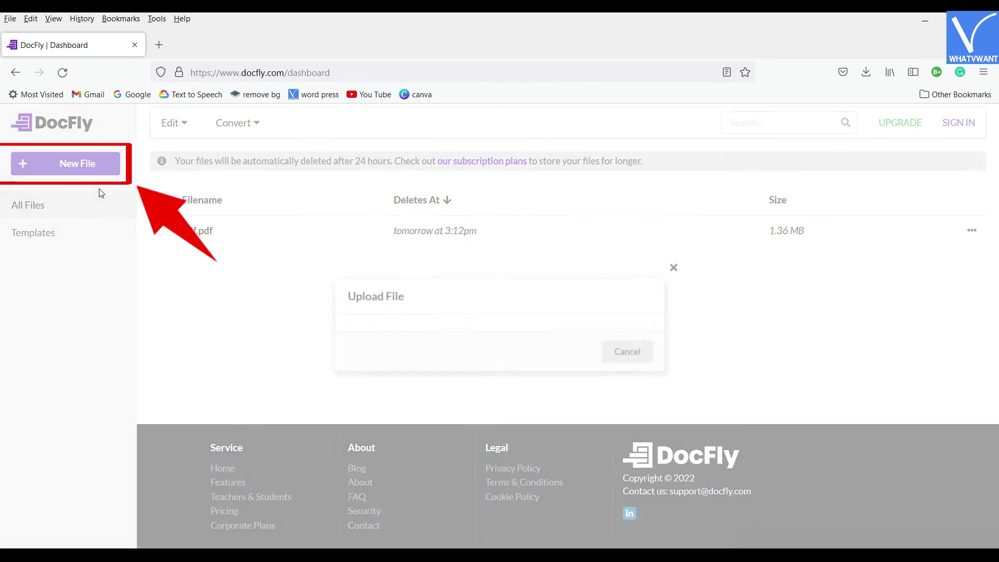
pyautogui.click(498, 336)
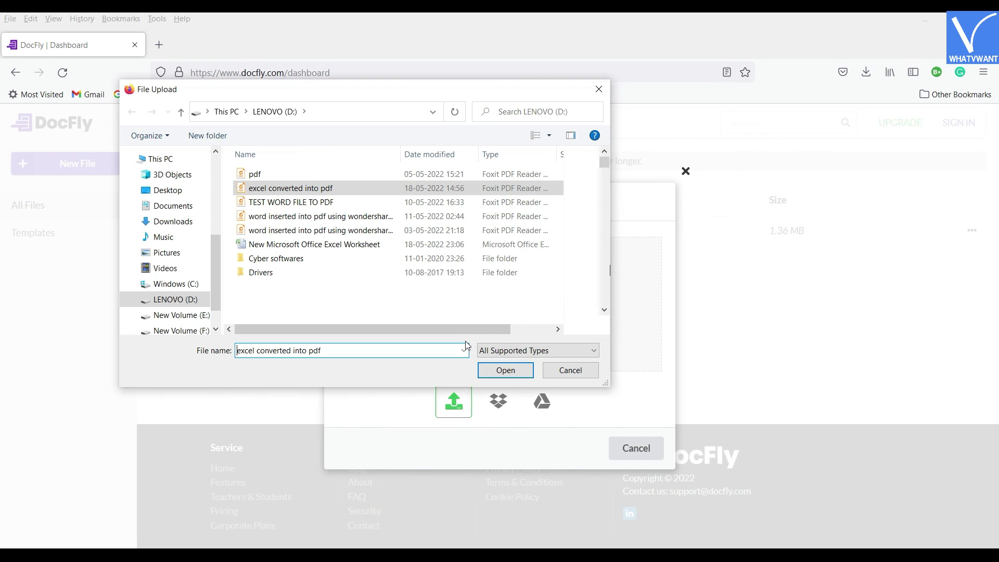
pyautogui.click(503, 370)
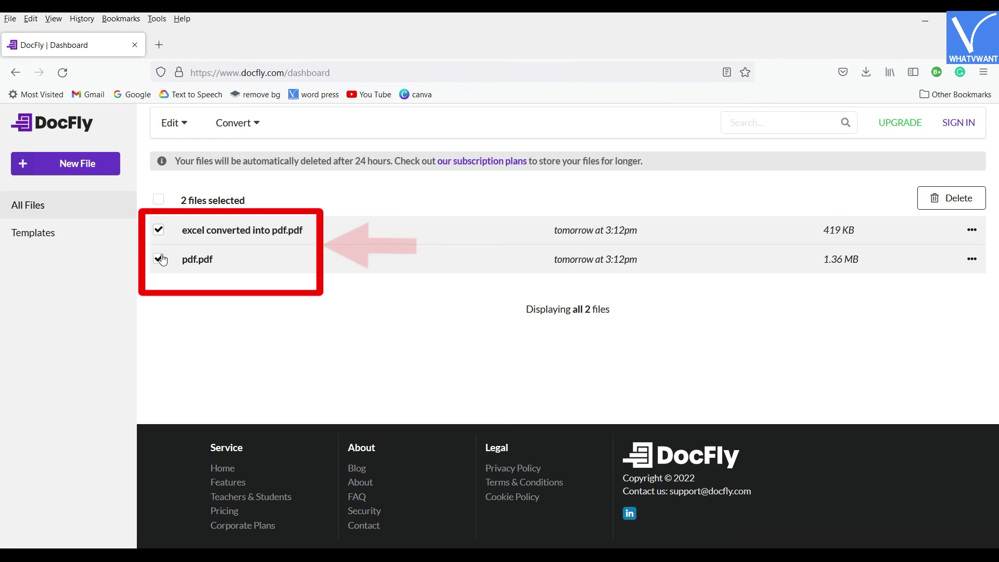
# Merge both selected PDFs into a 1.76 MB excel converted into pdf.pdf and open it in the editor
pyautogui.click(189, 126)
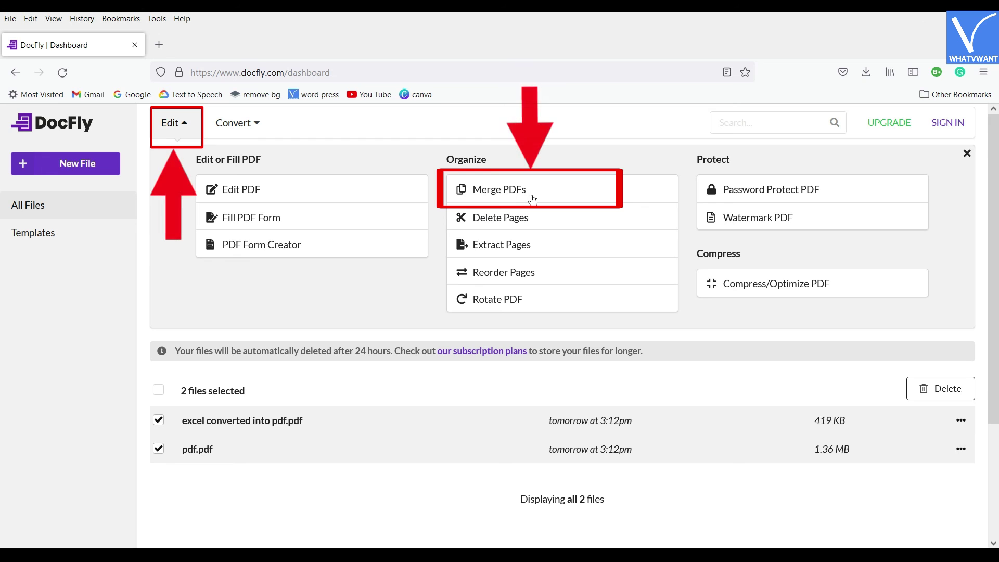
pyautogui.click(513, 200)
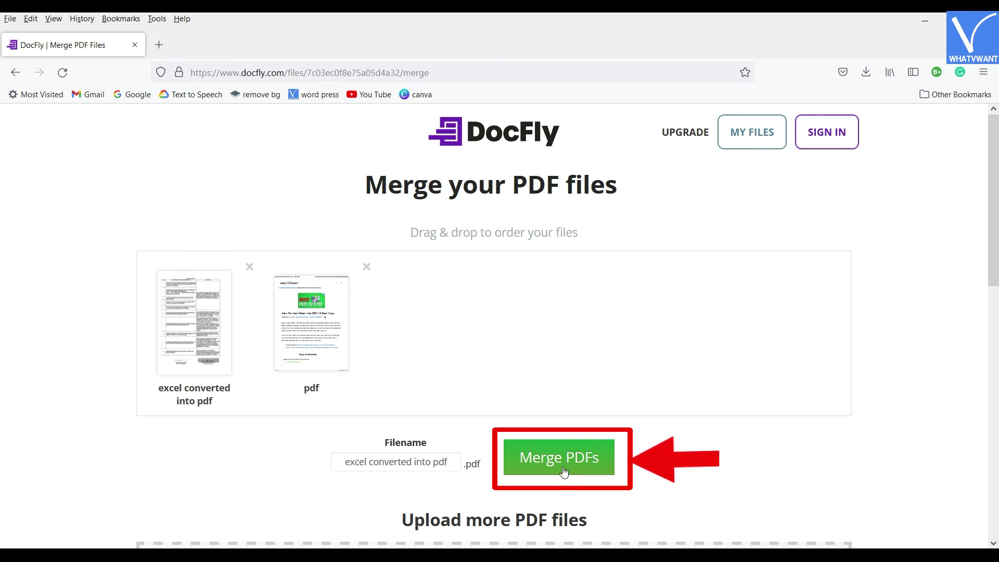
pyautogui.click(563, 471)
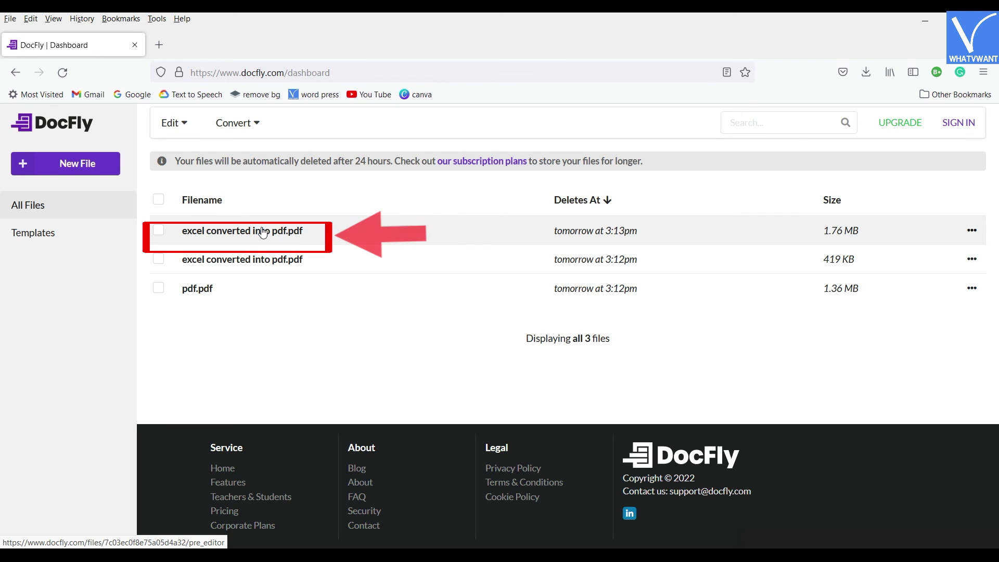
pyautogui.click(263, 232)
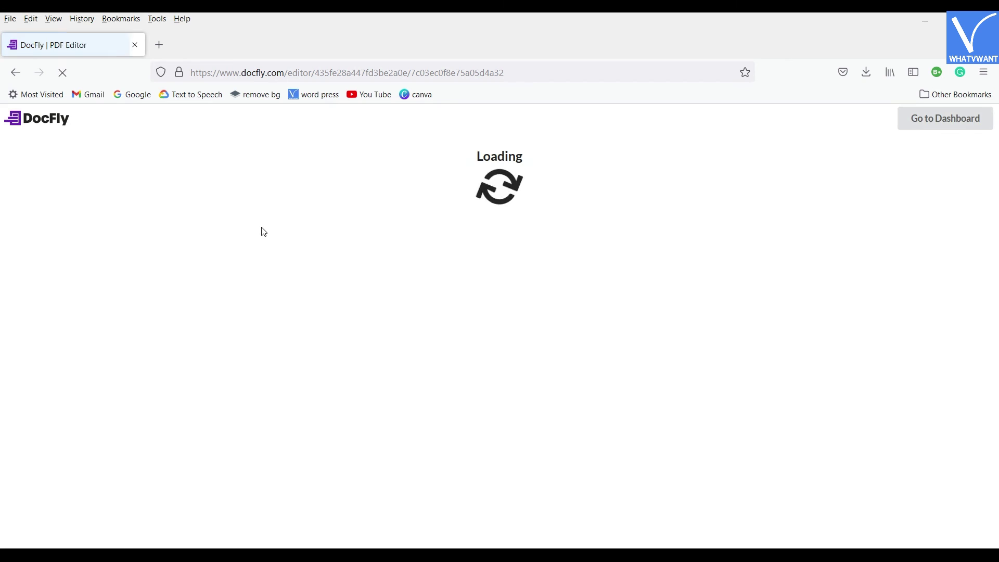
# Save the merged 3-page document and reveal its Download, Print and cloud export options
pyautogui.scroll(5, 251, 367)
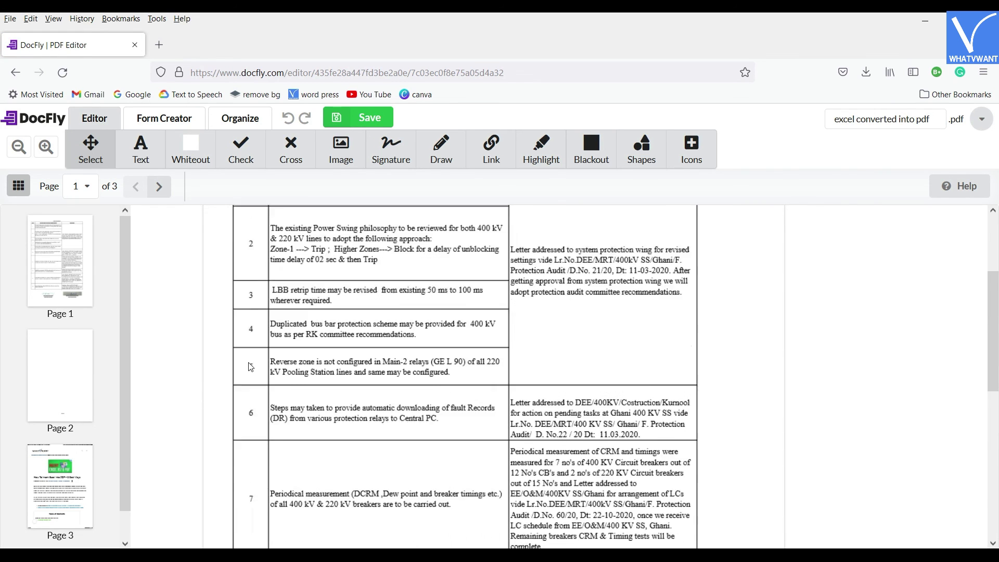
pyautogui.click(368, 119)
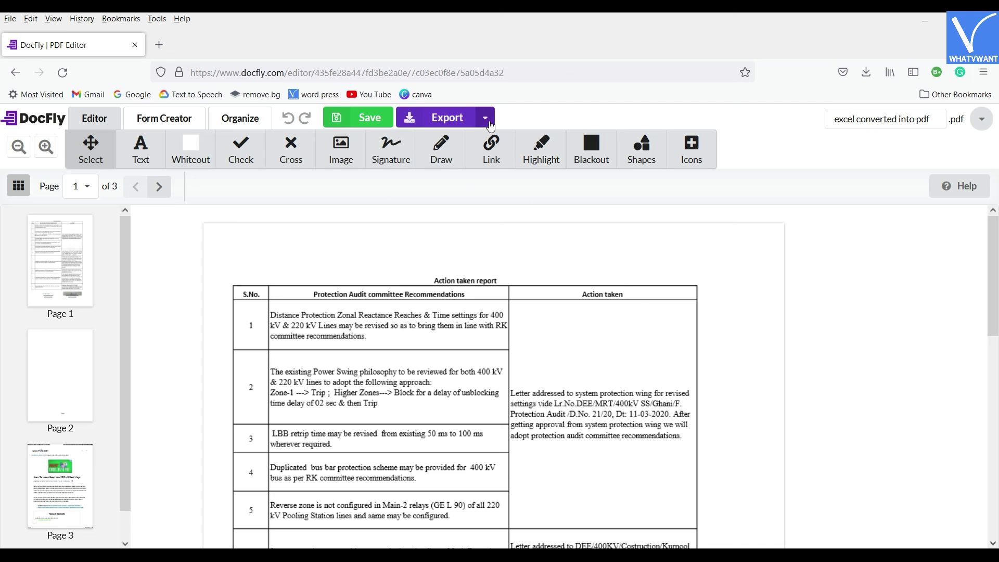
pyautogui.click(486, 119)
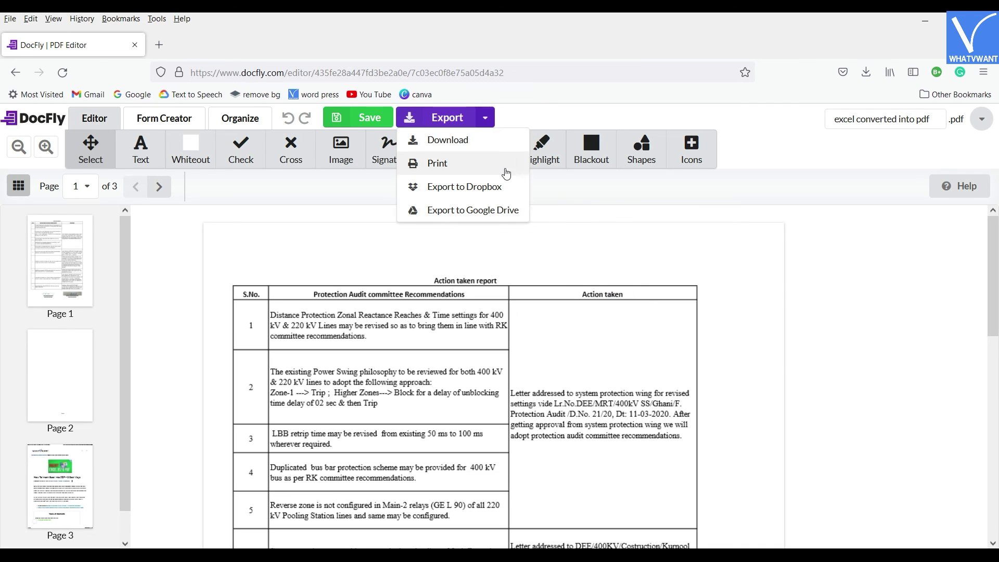